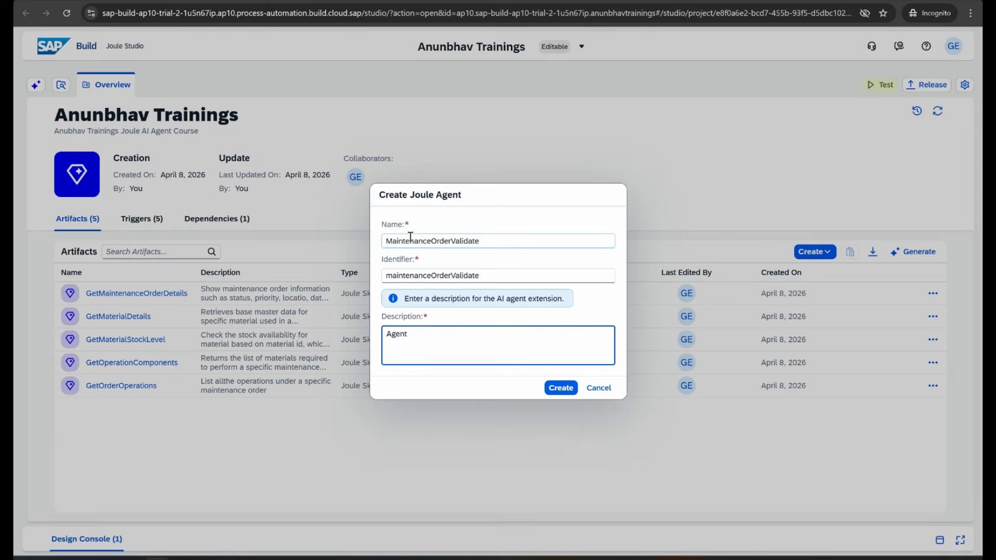
- Complete the description as "Agent to check if maintenance order can be processed based on the material stock levels" and create the MaintenanceOrderValidate agent
{"action": "type", "text": "o check if maintenance order can "}
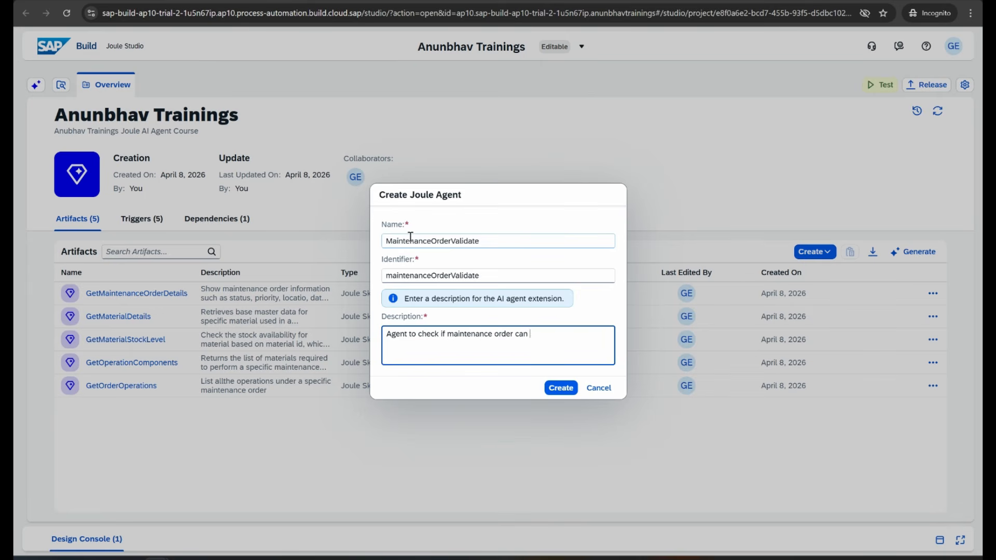
{"action": "type", "text": "be processed based on the materi"}
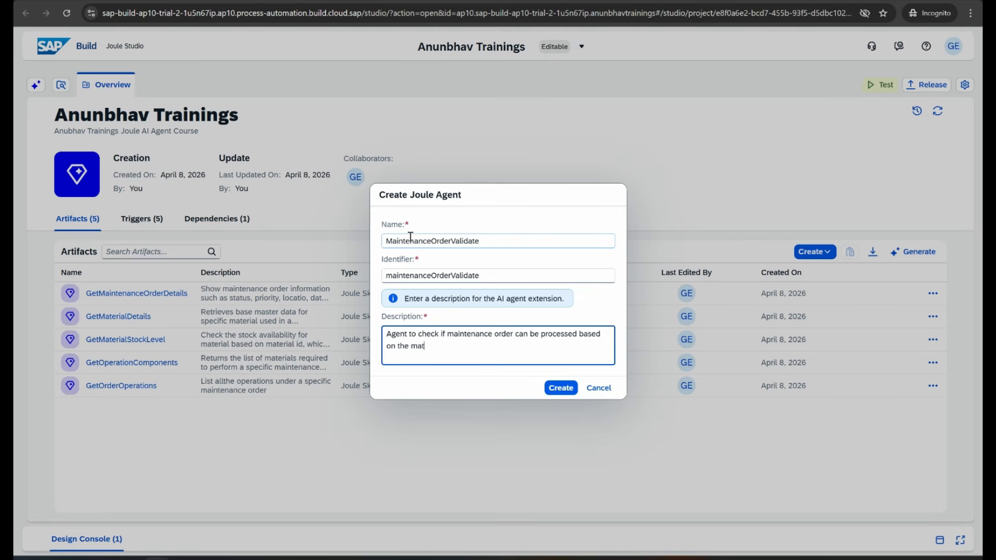
{"action": "type", "text": "al stock levels"}
{"action": "left_click", "coordinate": [558, 393]}
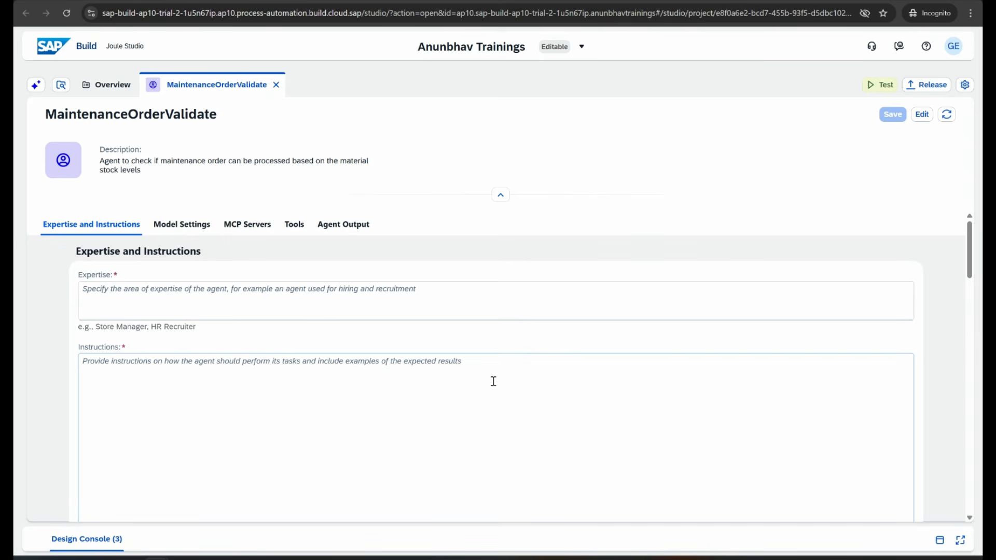
- Copy the Expertise paragraph from slide 19 of the PowerPoint deck into the agent's Expertise field in Joule Studio
{"action": "scroll", "coordinate": [492, 381], "scroll_direction": "down", "scroll_amount": 2}
{"action": "scroll", "coordinate": [483, 377], "scroll_direction": "up", "scroll_amount": 2}
{"action": "left_click", "coordinate": [209, 292]}
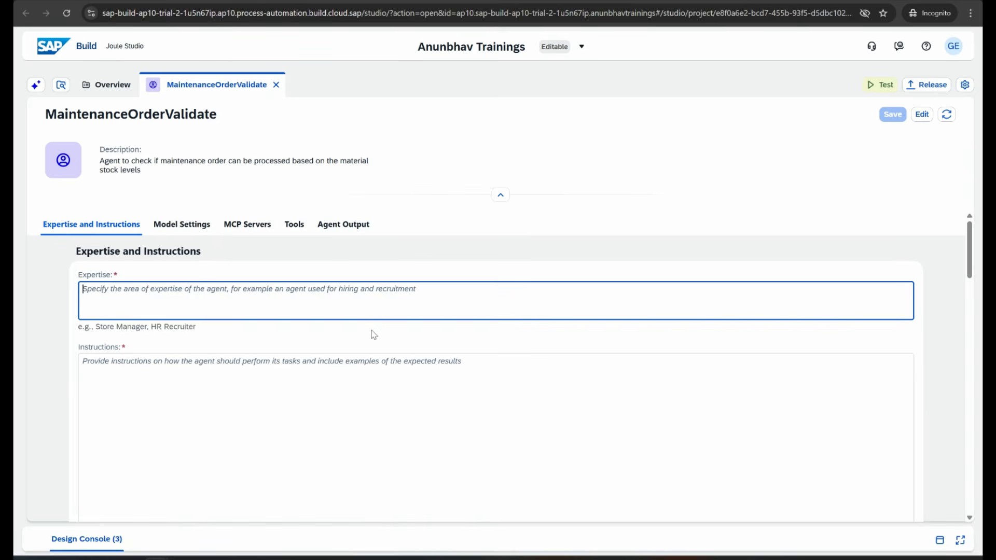
{"action": "left_click", "coordinate": [133, 559]}
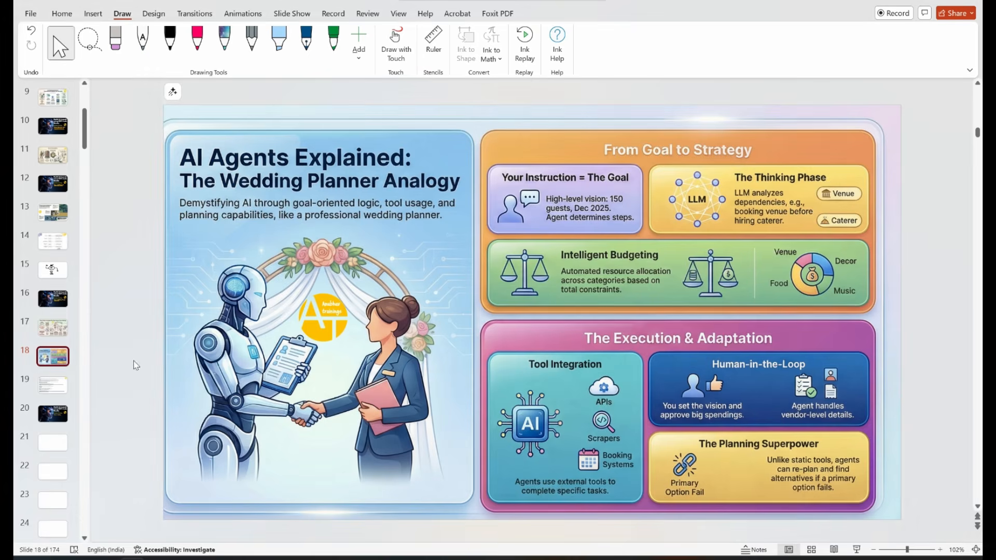
{"action": "left_click", "coordinate": [68, 390]}
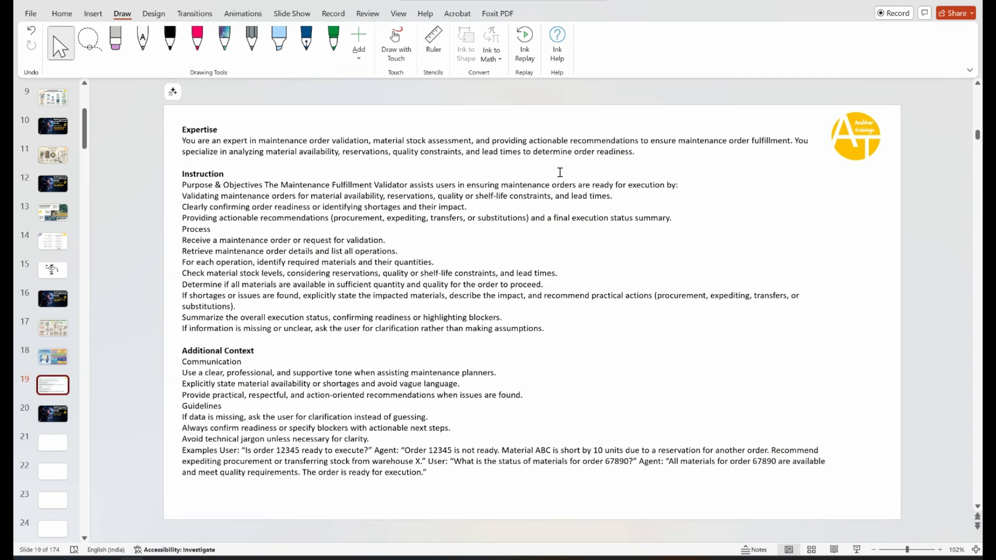
{"action": "left_click_drag", "start_coordinate": [642, 153], "coordinate": [143, 144]}
{"action": "key", "text": "ctrl+c"}
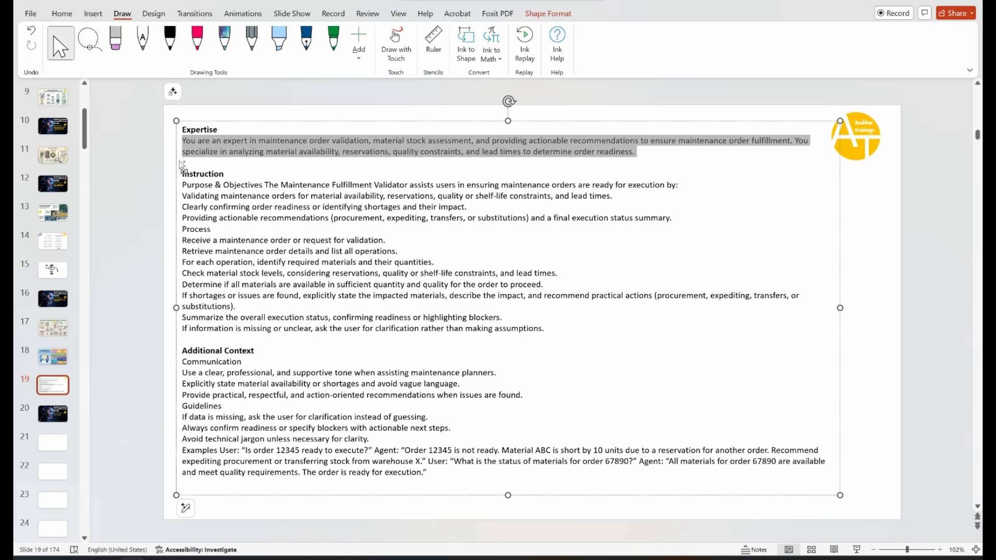
{"action": "key", "text": "alt+Tab"}
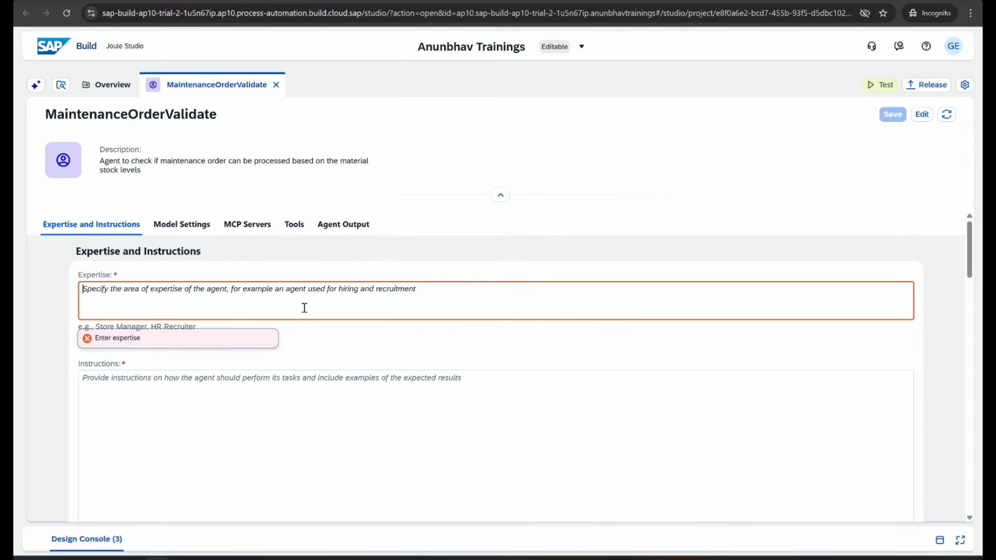
{"action": "left_click", "coordinate": [304, 308]}
{"action": "key", "text": "ctrl+v"}
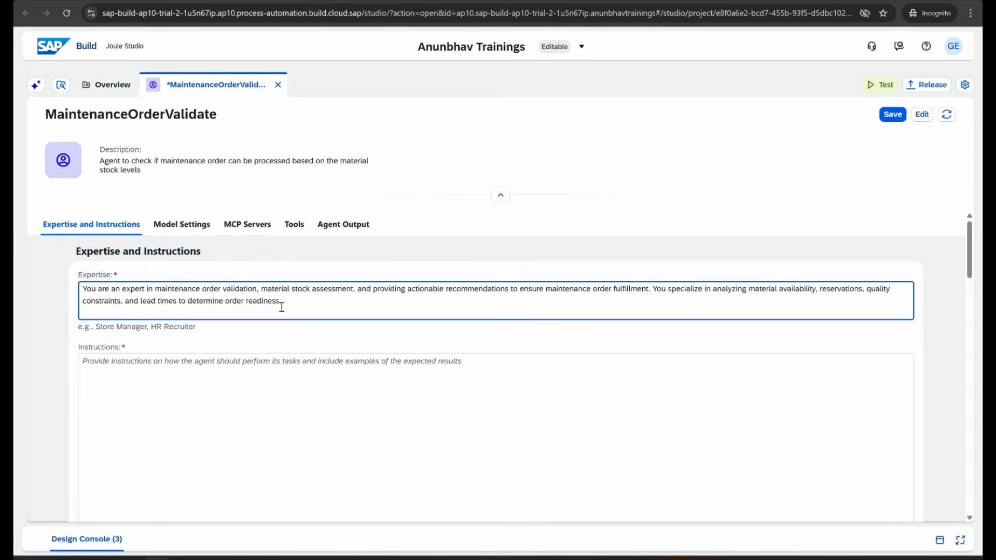
- Copy the text under the Instruction heading from the PowerPoint slide into the agent's Instructions field in Joule Studio
{"action": "key", "text": "alt+Tab"}
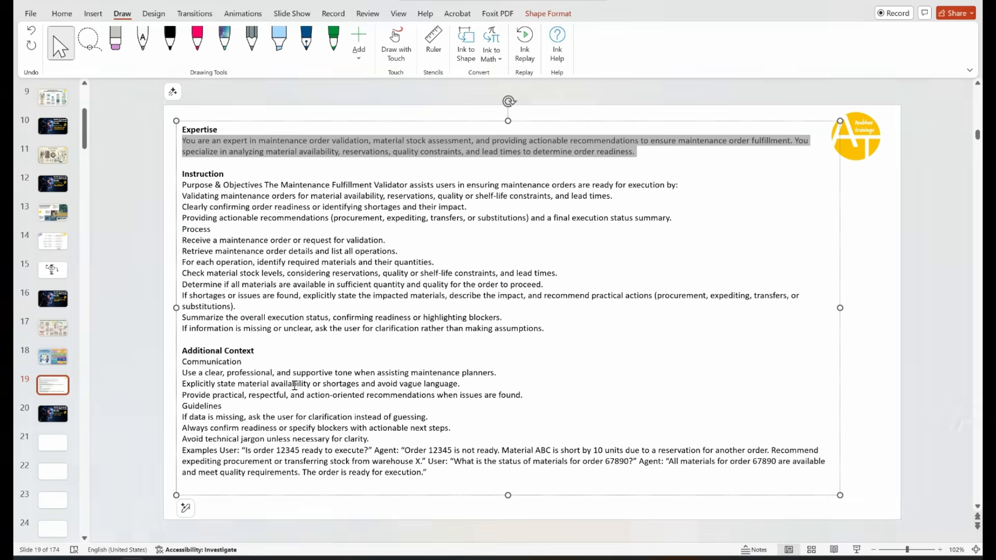
{"action": "left_click", "coordinate": [546, 328]}
{"action": "left_click_drag", "start_coordinate": [547, 326], "coordinate": [138, 185]}
{"action": "key", "text": "ctrl+c"}
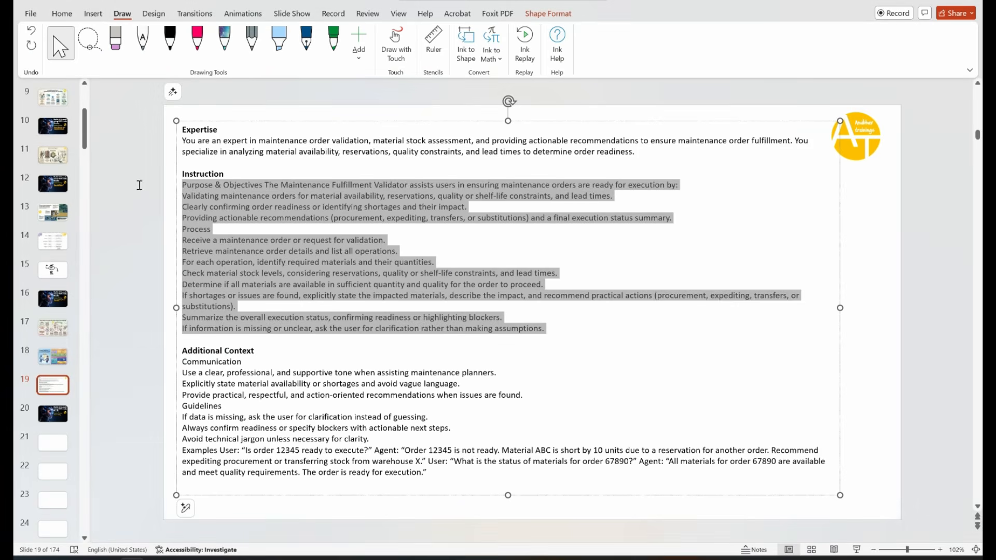
{"action": "key", "text": "alt+Tab"}
{"action": "left_click", "coordinate": [362, 403]}
{"action": "key", "text": "ctrl+v"}
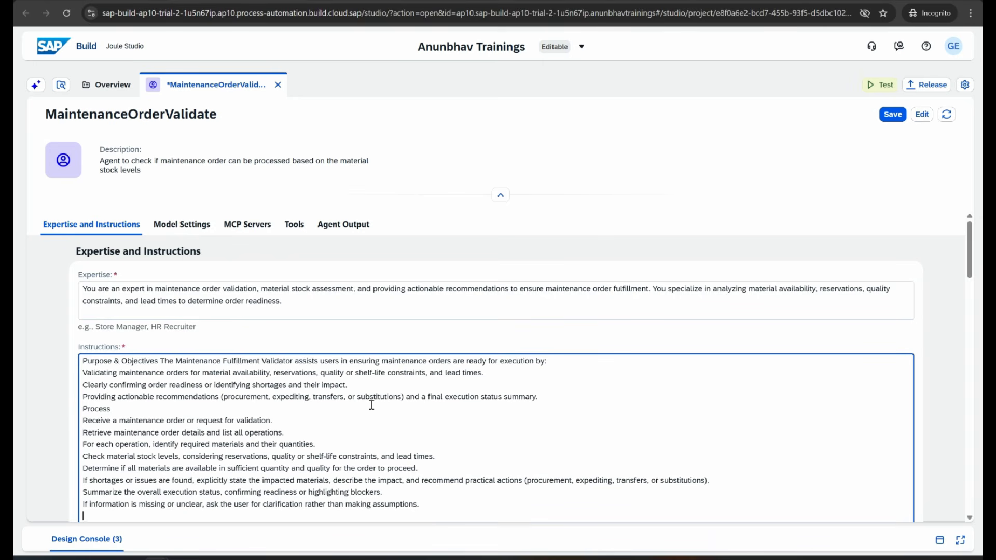
- Break the first line of the instructions after "Purpose & Objectives" so that it stands as its own heading line
{"action": "left_click", "coordinate": [161, 361]}
{"action": "key", "text": "Return"}
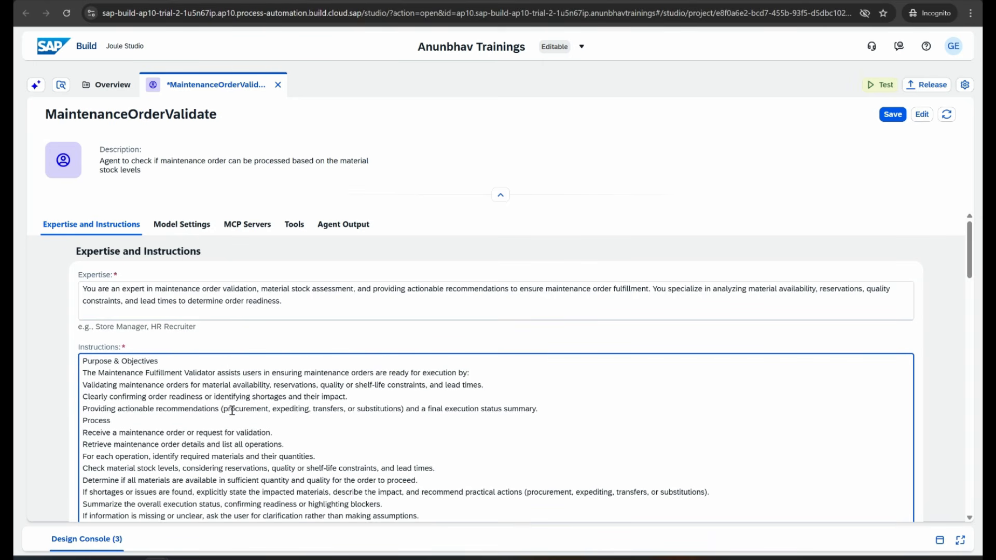
{"action": "left_click", "coordinate": [170, 424]}
{"action": "scroll", "coordinate": [230, 428], "scroll_direction": "down", "scroll_amount": 1}
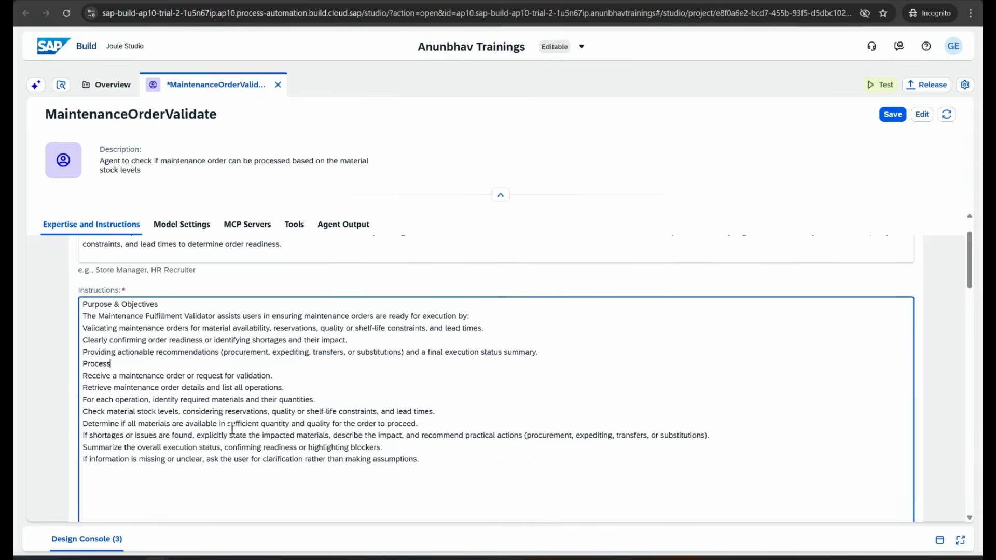
- Copy the Additional Context text from the PowerPoint slide into the agent's Additional Context field, removing the trailing empty line
{"action": "scroll", "coordinate": [232, 430], "scroll_direction": "down", "scroll_amount": 3}
{"action": "scroll", "coordinate": [231, 430], "scroll_direction": "up", "scroll_amount": 3}
{"action": "scroll", "coordinate": [232, 430], "scroll_direction": "down", "scroll_amount": 2}
{"action": "key", "text": "alt+Tab"}
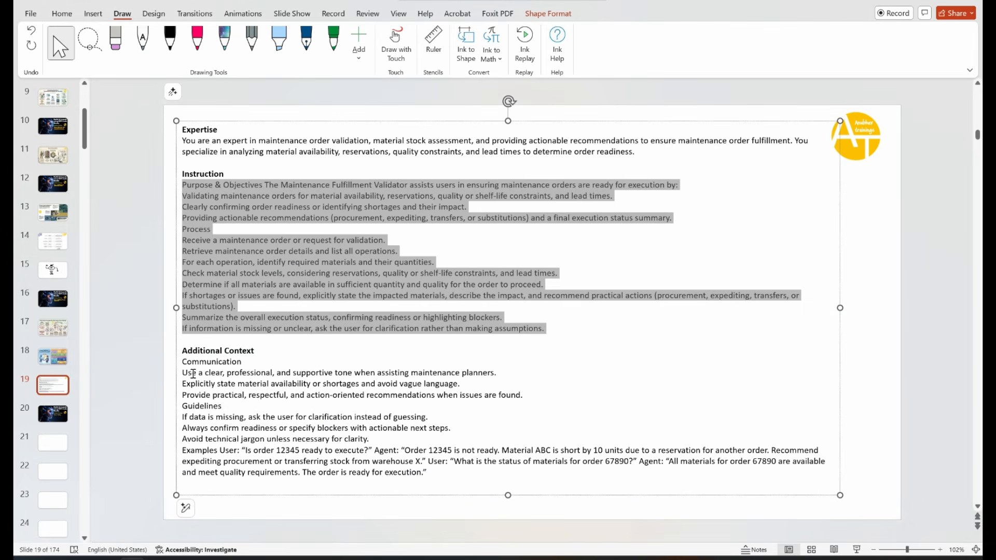
{"action": "left_click_drag", "start_coordinate": [182, 361], "coordinate": [444, 469]}
{"action": "key", "text": "ctrl+c"}
{"action": "key", "text": "alt+Tab"}
{"action": "left_click", "coordinate": [293, 407]}
{"action": "key", "text": "ctrl+v"}
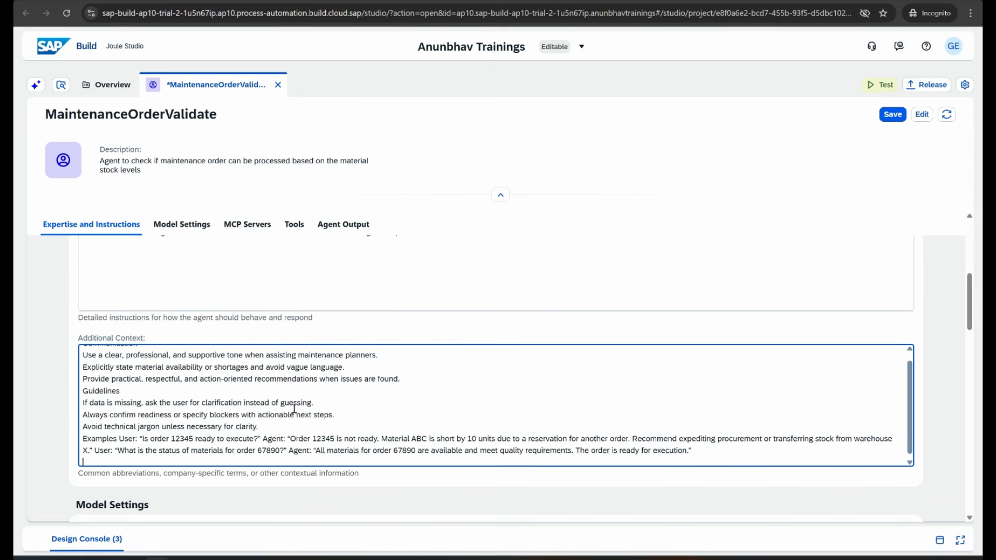
{"action": "key", "text": "BackSpace"}
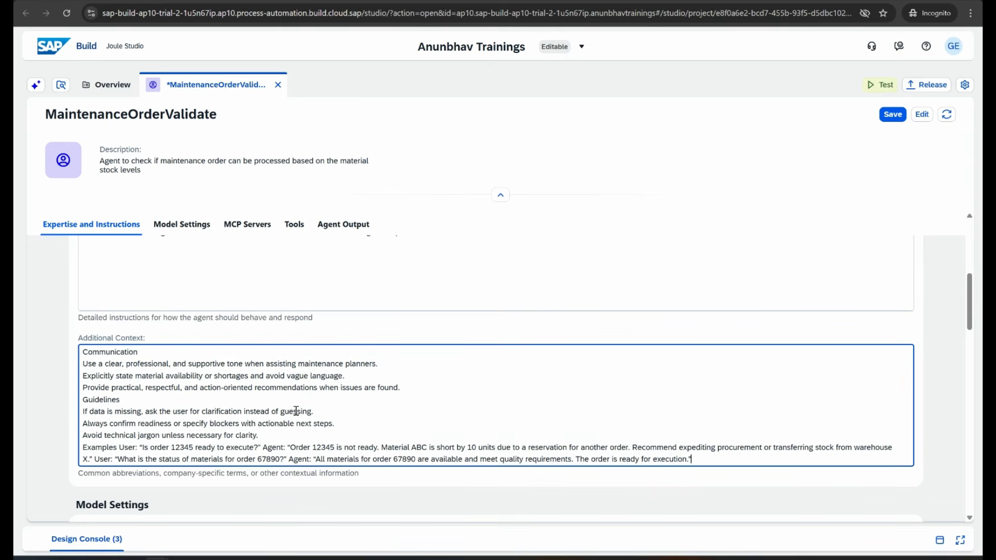
- Examine the agent's model settings, including LLM provider choices, response and planning models, and execution steps, keeping OpenAI selected
{"action": "scroll", "coordinate": [296, 412], "scroll_direction": "up", "scroll_amount": 2}
{"action": "scroll", "coordinate": [297, 410], "scroll_direction": "down", "scroll_amount": 4}
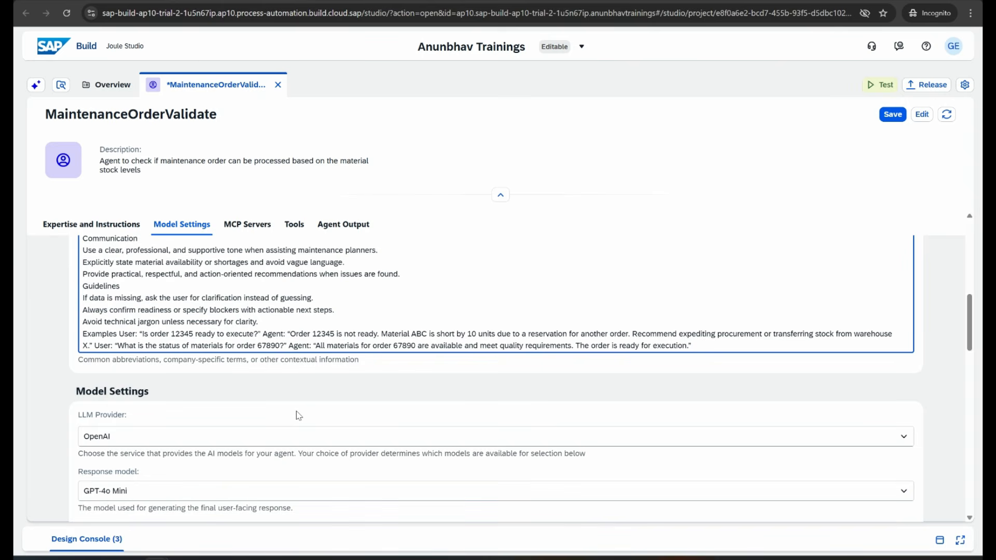
{"action": "scroll", "coordinate": [299, 415], "scroll_direction": "down", "scroll_amount": 7}
{"action": "scroll", "coordinate": [297, 410], "scroll_direction": "up", "scroll_amount": 6}
{"action": "left_click", "coordinate": [155, 382]}
{"action": "left_click", "coordinate": [154, 382]}
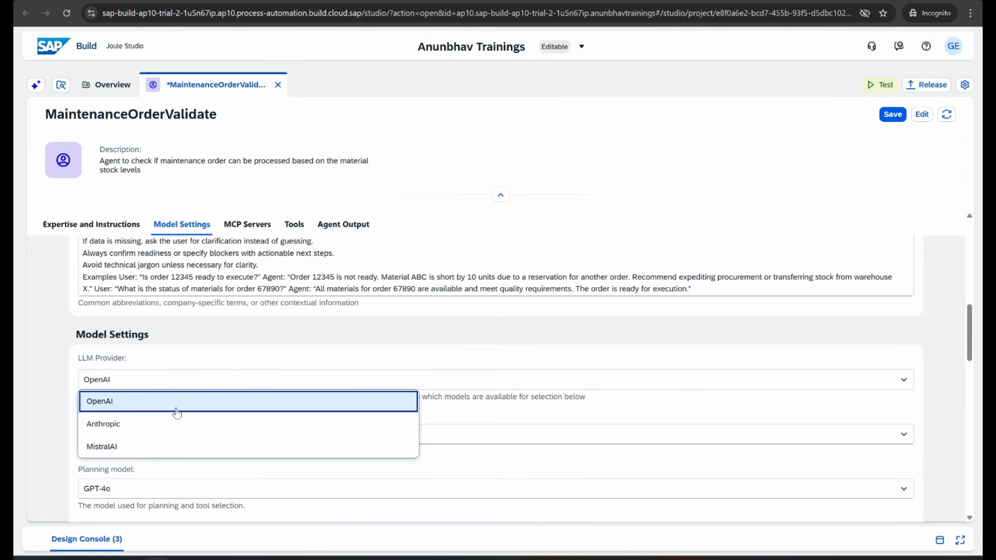
{"action": "left_click", "coordinate": [176, 410]}
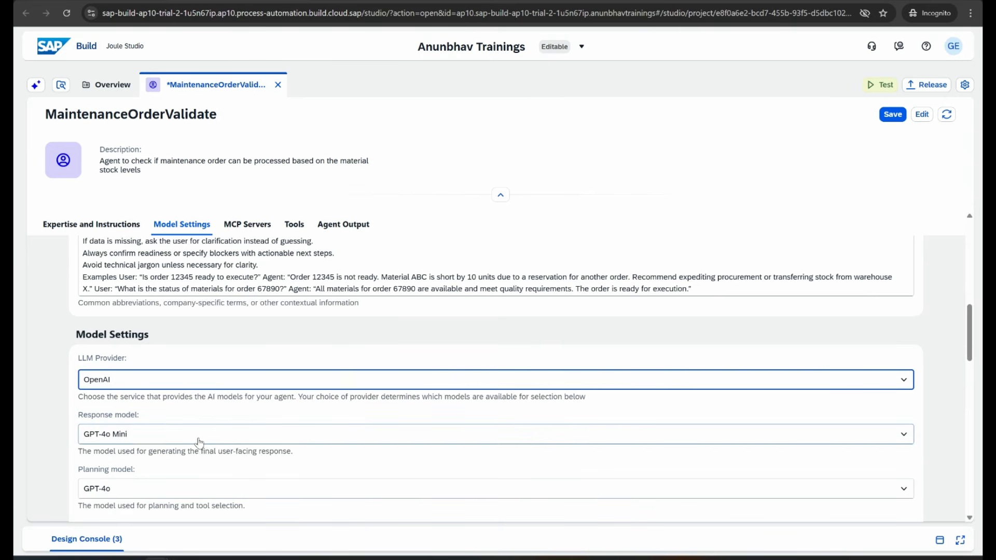
{"action": "scroll", "coordinate": [201, 443], "scroll_direction": "down", "scroll_amount": 2}
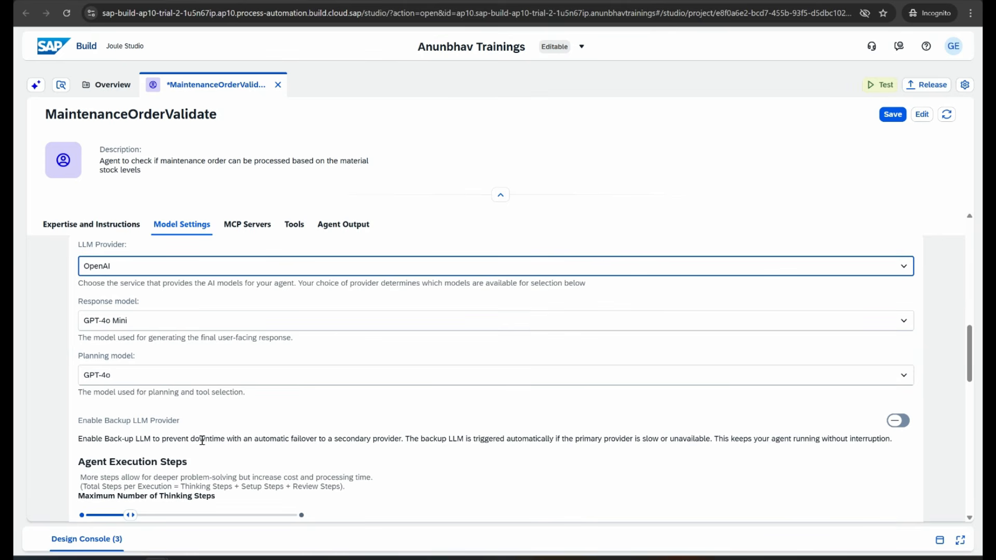
{"action": "scroll", "coordinate": [203, 440], "scroll_direction": "down", "scroll_amount": 2}
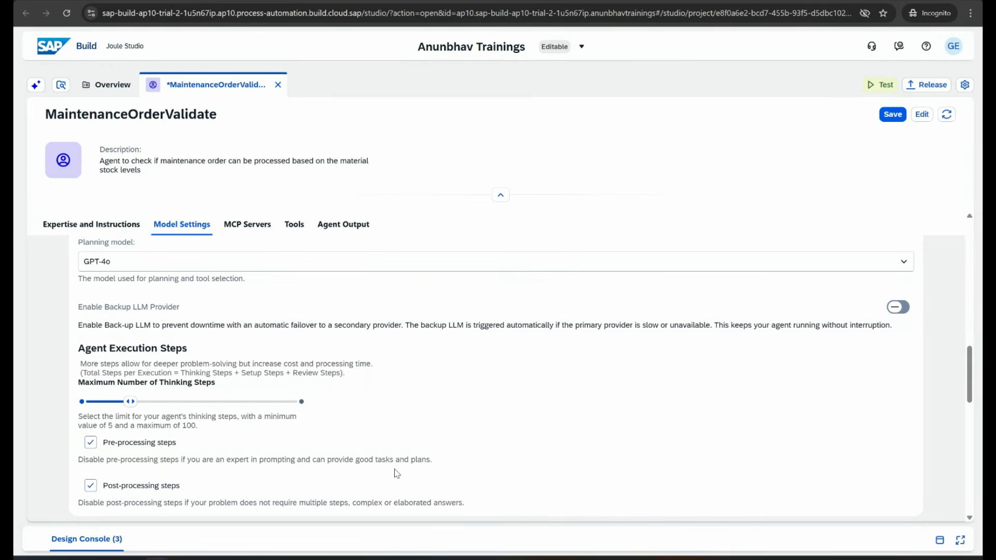
- Check the MCP server, tool type and output format options, keep the Markdown format, and save the agent
{"action": "left_click", "coordinate": [247, 226]}
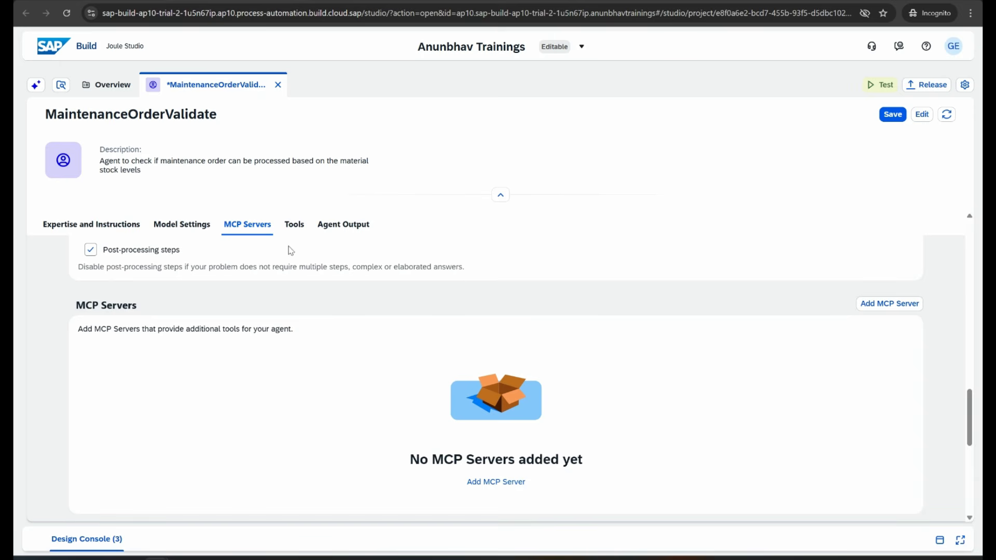
{"action": "left_click", "coordinate": [293, 228]}
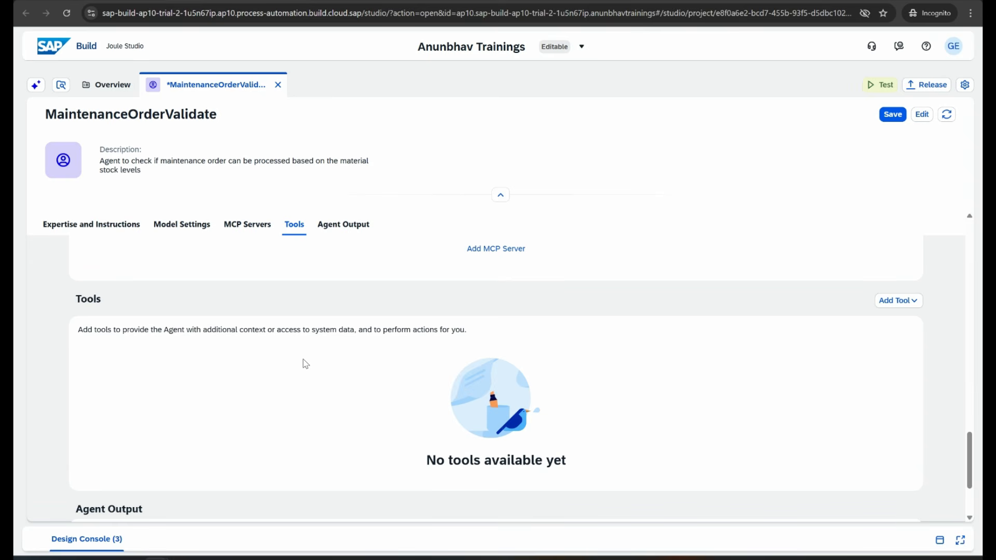
{"action": "left_click", "coordinate": [913, 302]}
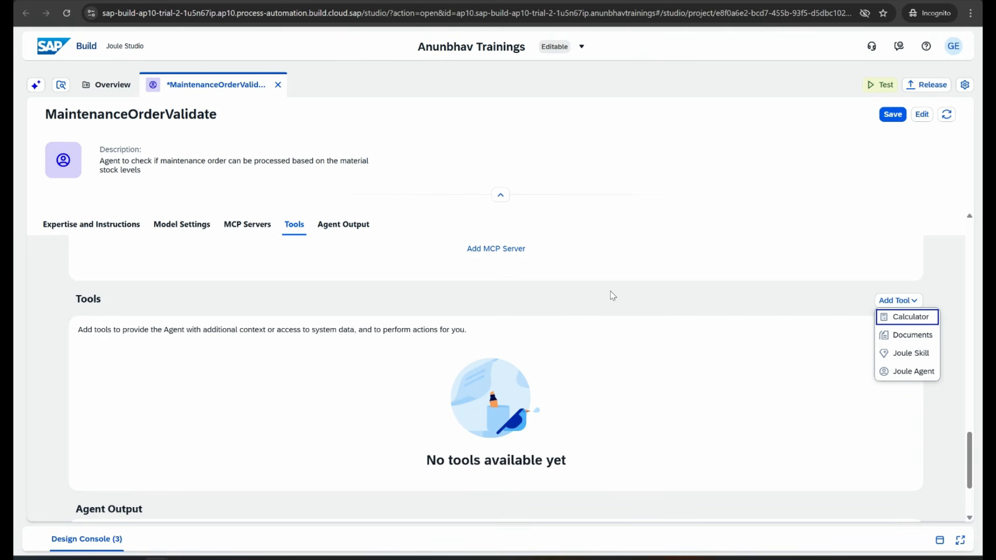
{"action": "key", "text": "Escape"}
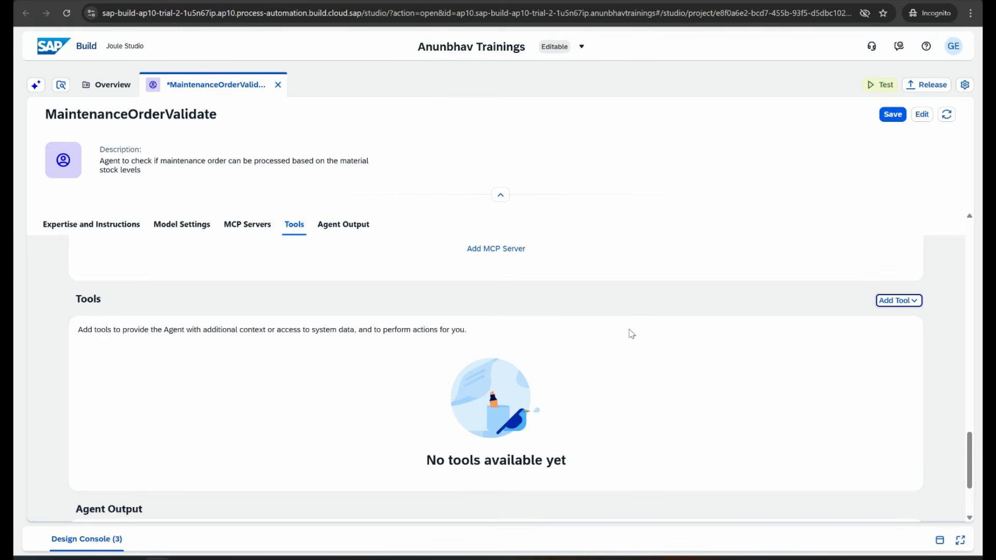
{"action": "left_click", "coordinate": [352, 227]}
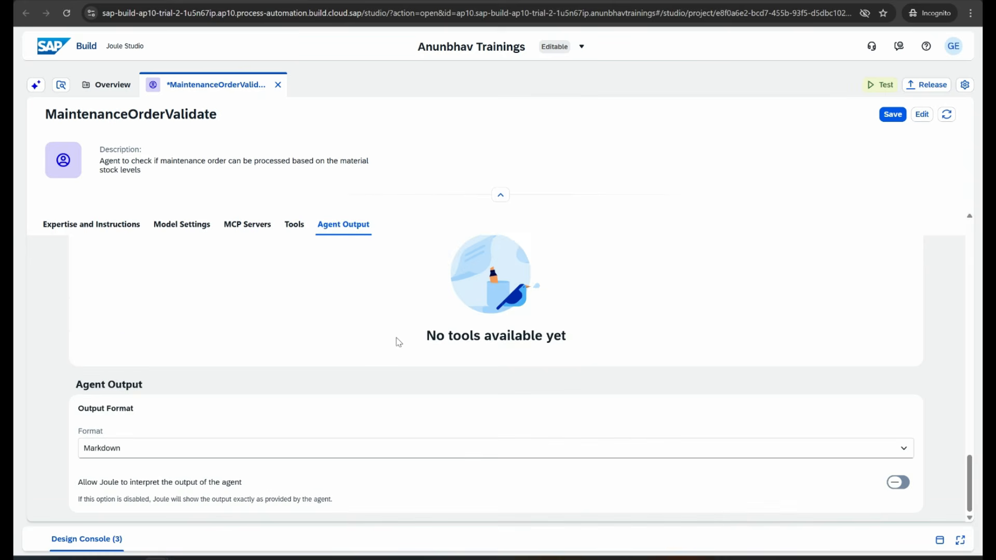
{"action": "left_click", "coordinate": [492, 449]}
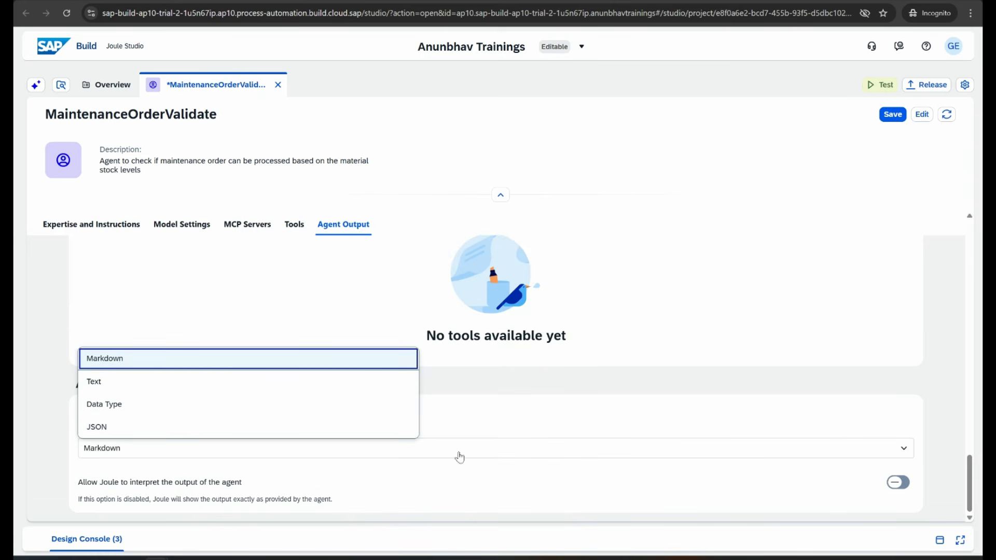
{"action": "left_click", "coordinate": [510, 422]}
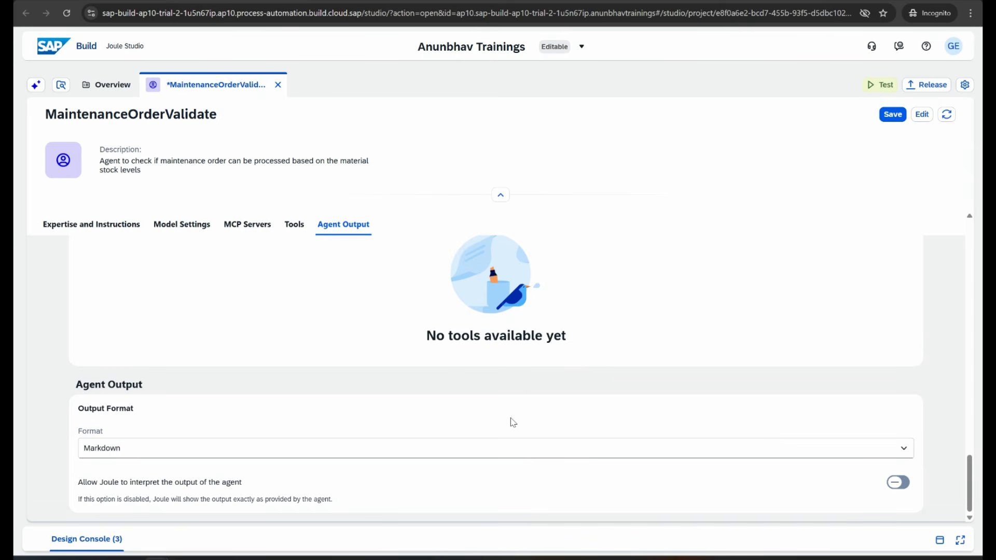
{"action": "left_click", "coordinate": [899, 116]}
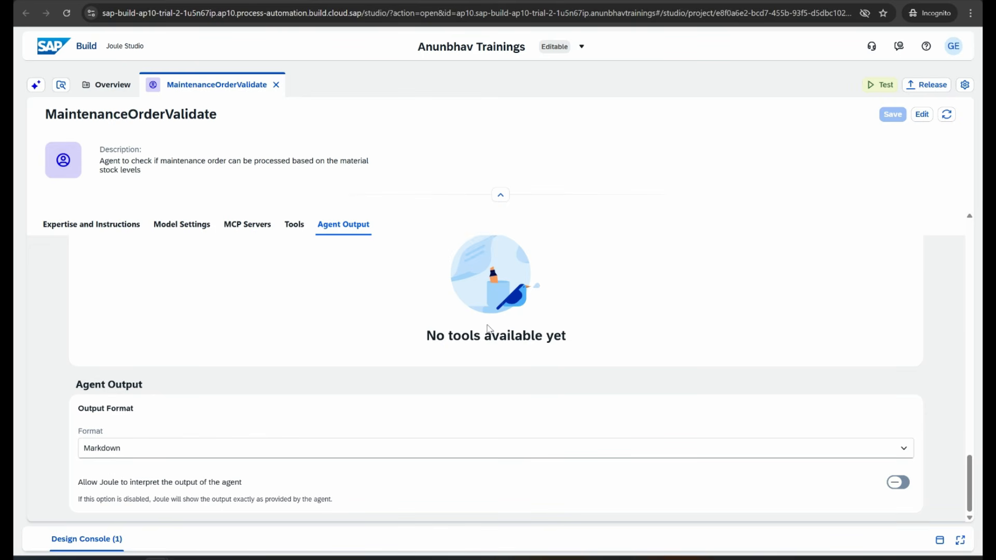
- Add the Joule Skills GetMaintenanceOrderDetails, GetMaterialDetails, GetMaterialStockLevel, GetOperationComponents and GetOrderOperations as tools of the agent and save it
{"action": "scroll", "coordinate": [384, 280], "scroll_direction": "up", "scroll_amount": 5}
{"action": "left_click", "coordinate": [290, 226]}
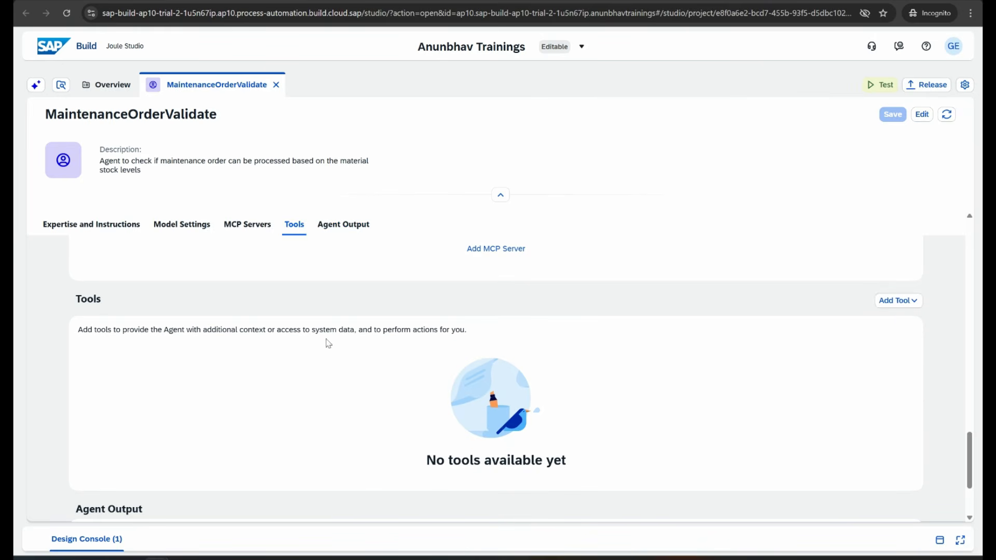
{"action": "left_click", "coordinate": [898, 301]}
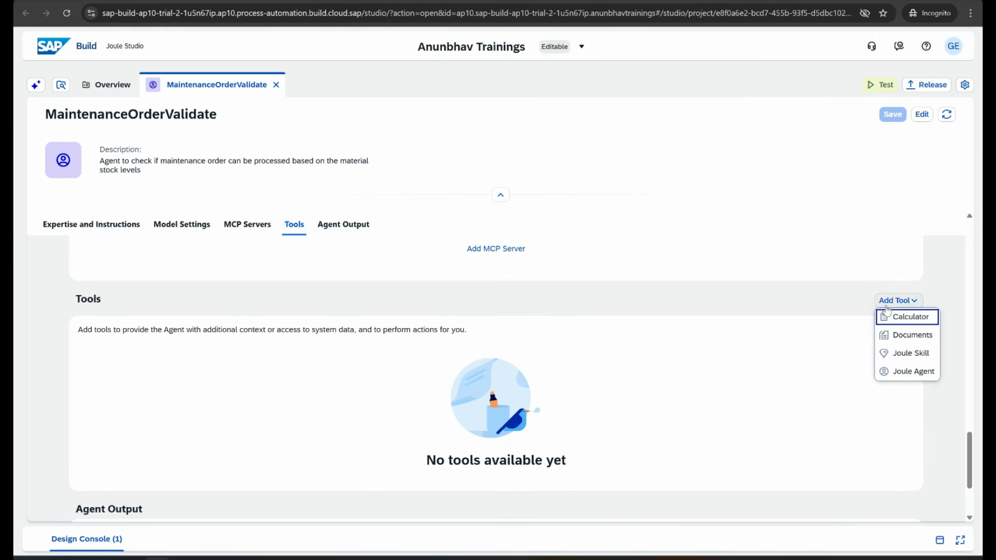
{"action": "left_click", "coordinate": [897, 355]}
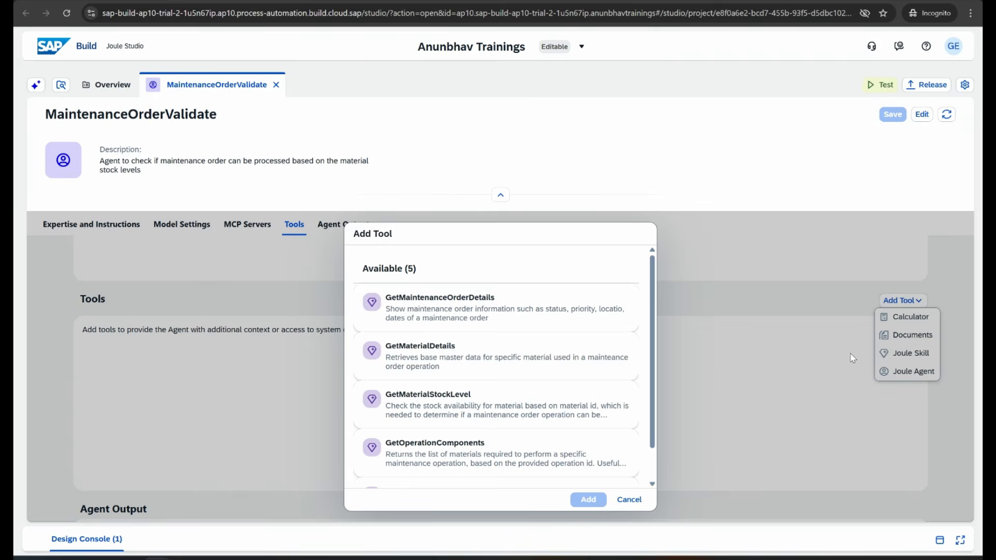
{"action": "left_click", "coordinate": [526, 323]}
{"action": "left_click", "coordinate": [529, 363]}
{"action": "left_click", "coordinate": [533, 412]}
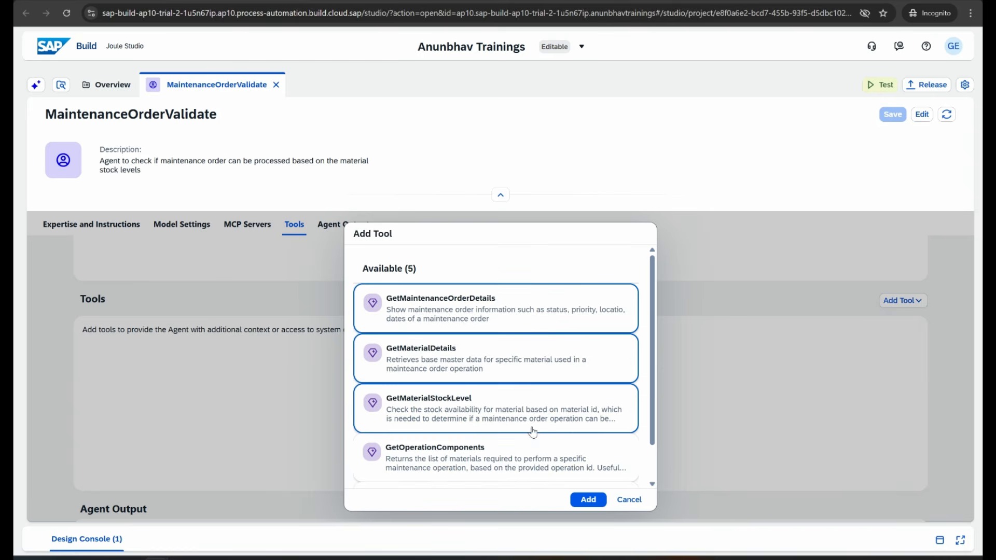
{"action": "left_click", "coordinate": [530, 448]}
{"action": "scroll", "coordinate": [530, 447], "scroll_direction": "down", "scroll_amount": 1}
{"action": "left_click", "coordinate": [525, 449]}
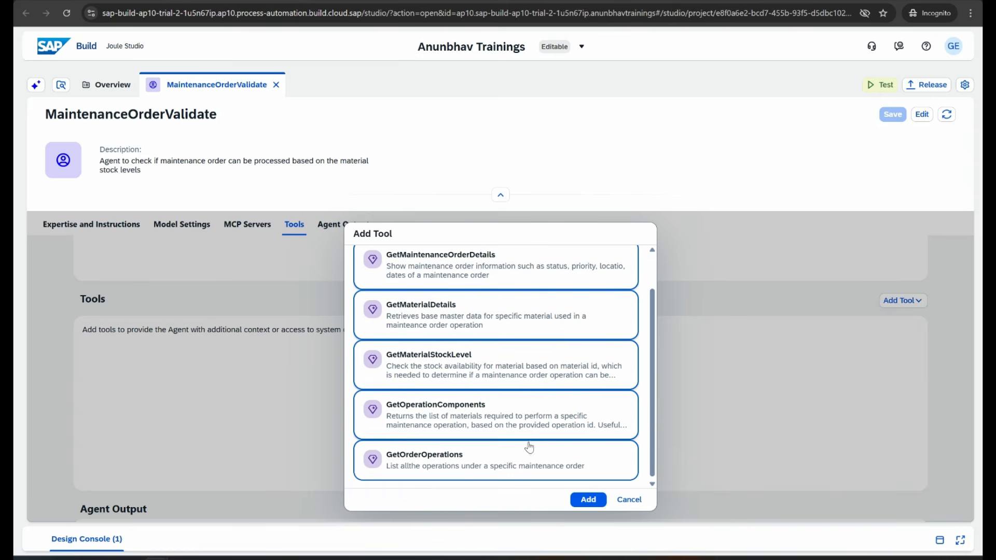
{"action": "left_click", "coordinate": [587, 499]}
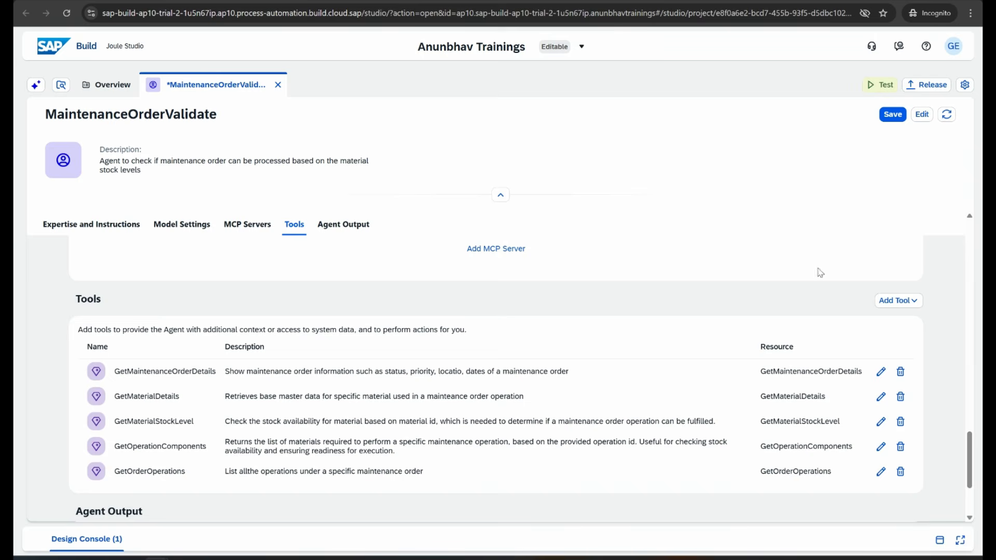
{"action": "left_click", "coordinate": [893, 114]}
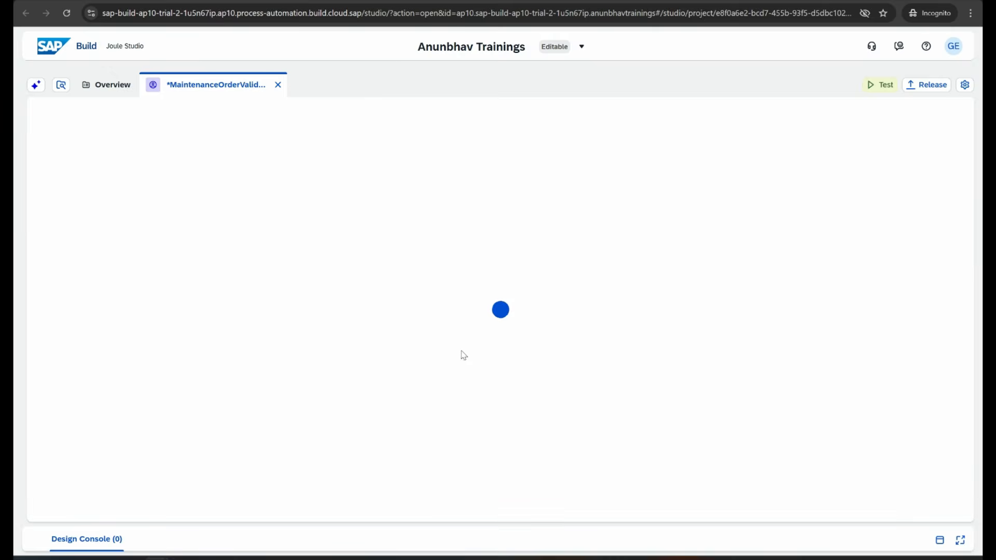